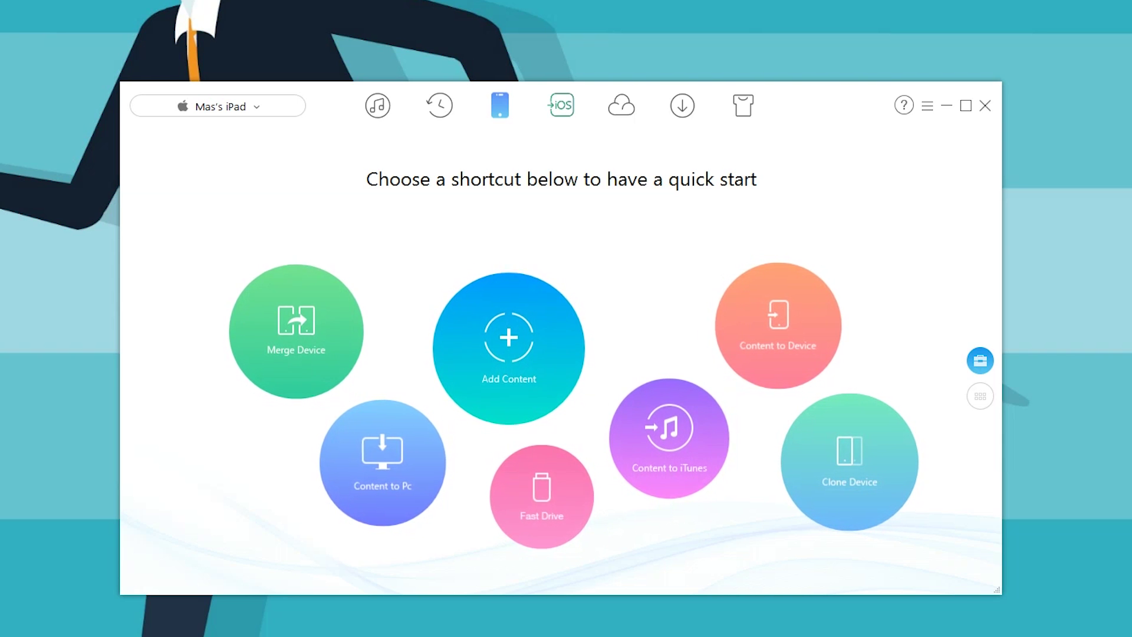
Show the ZTE phone's Content to iCloud, Content to iOS and Content to iTunes shortcuts
click(561, 105)
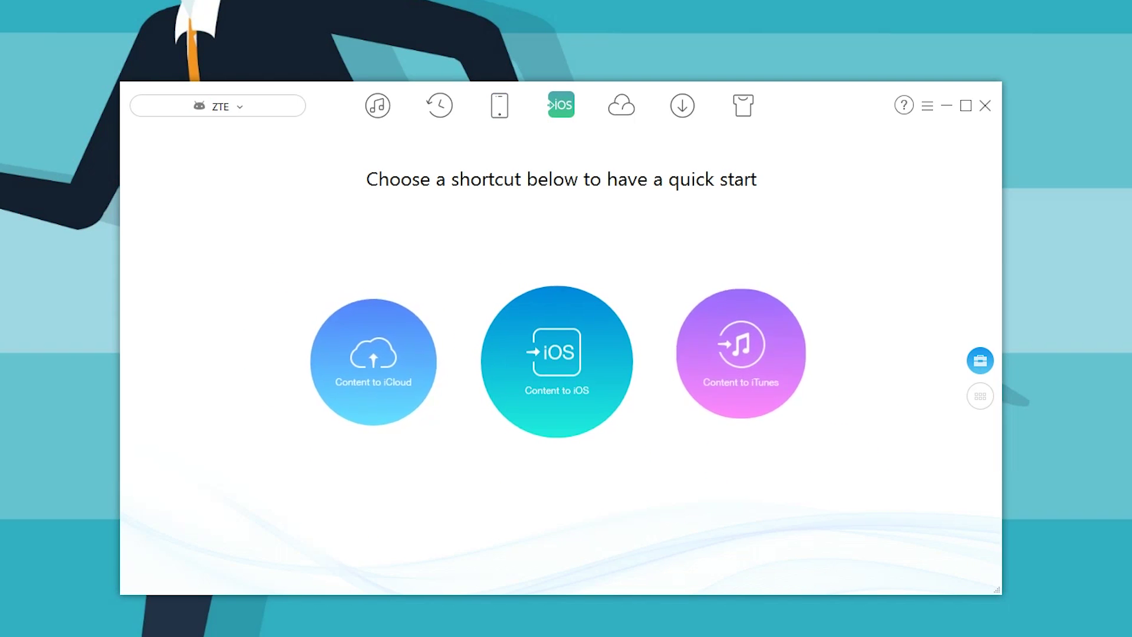
click(261, 101)
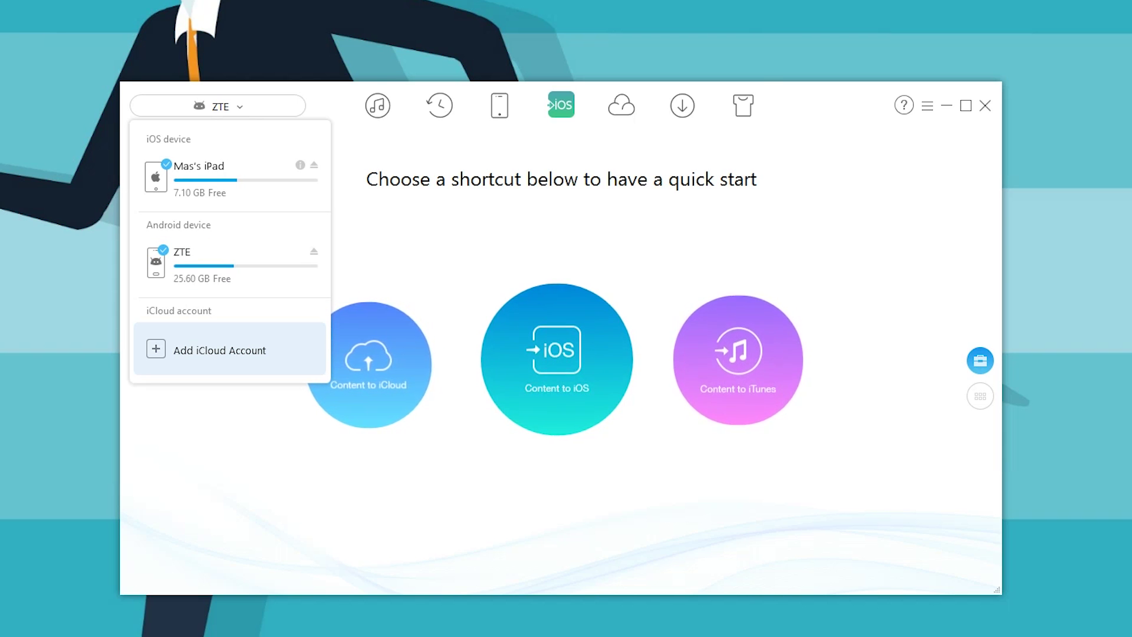
click(495, 210)
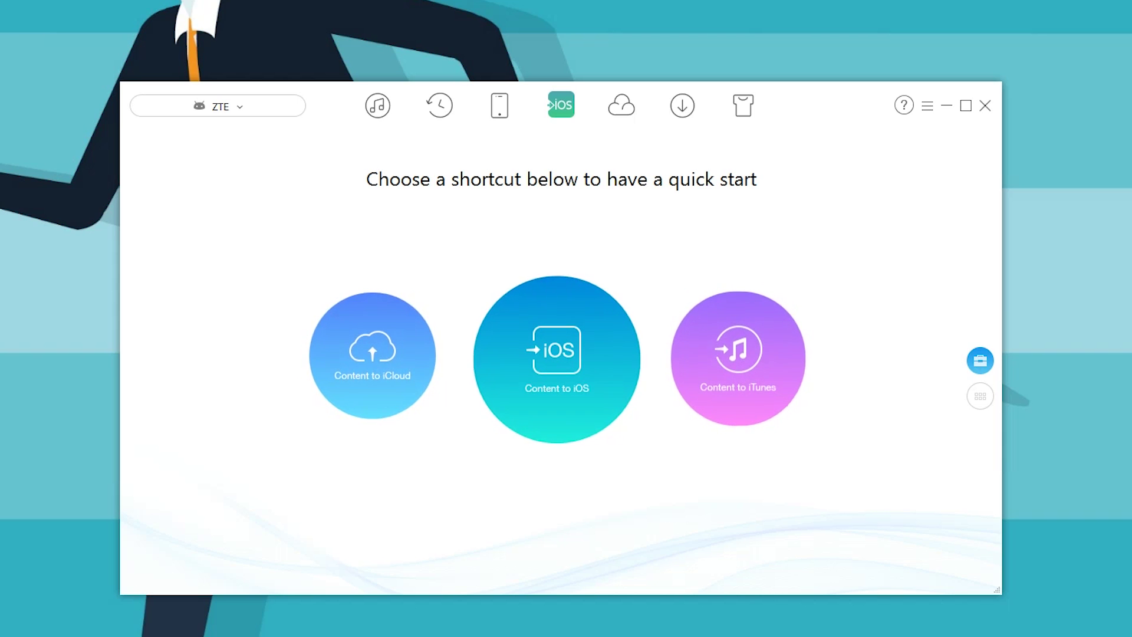
click(556, 360)
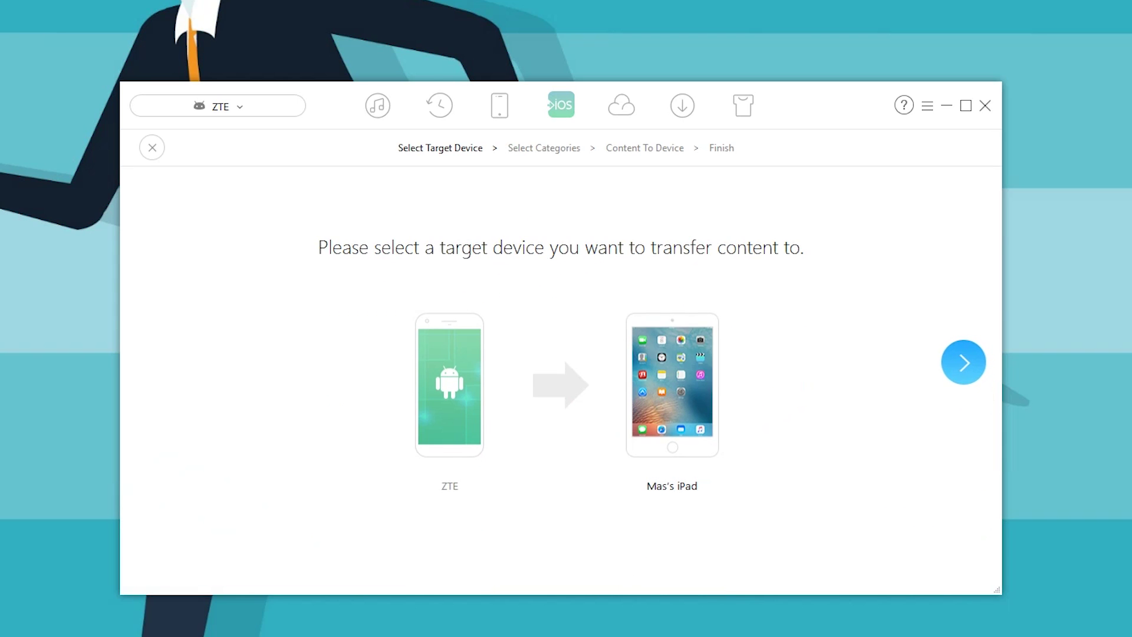
Start Content to iOS with the ZTE phone as source and move to category selection
click(602, 374)
click(450, 429)
click(959, 350)
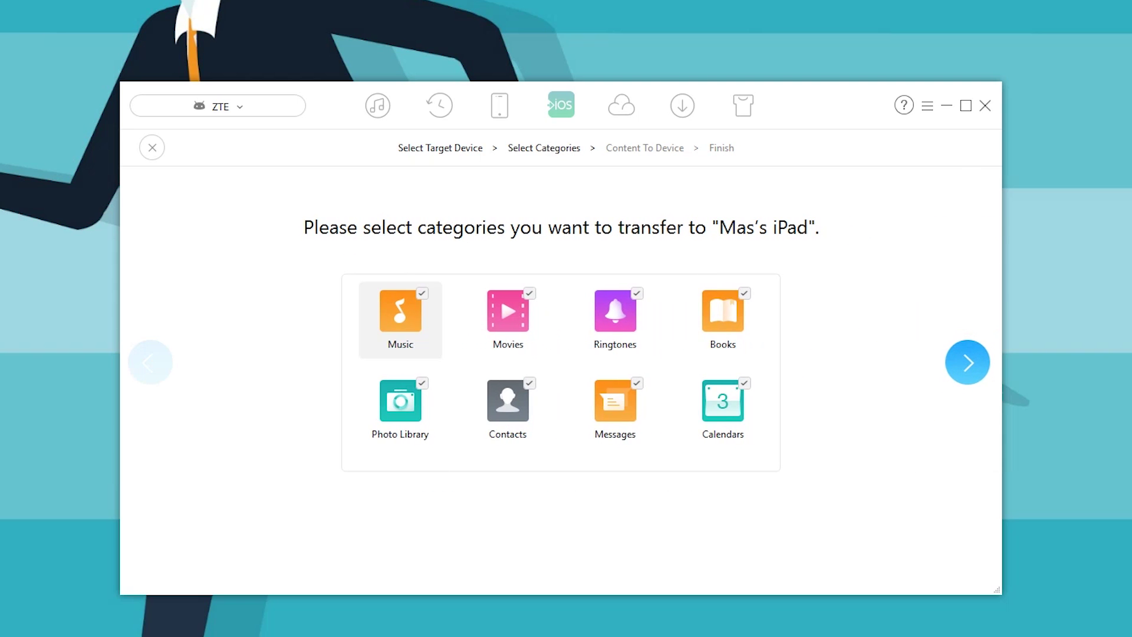
Exclude Movies, Contacts and Messages, keep Photo Library, and start the transfer to the iPad
click(529, 293)
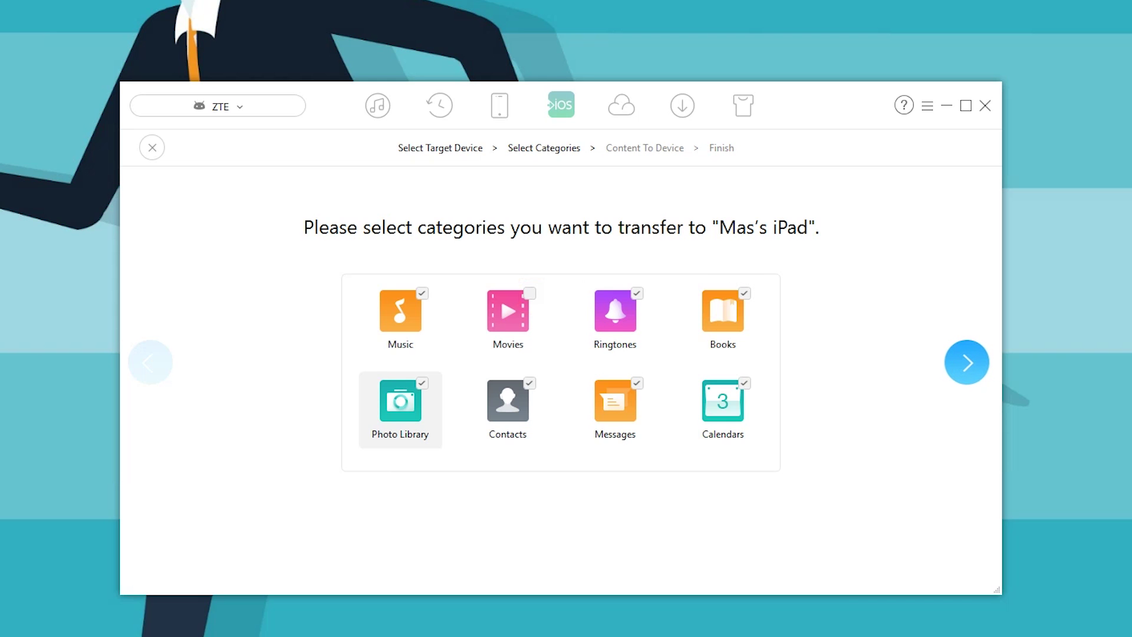
click(422, 383)
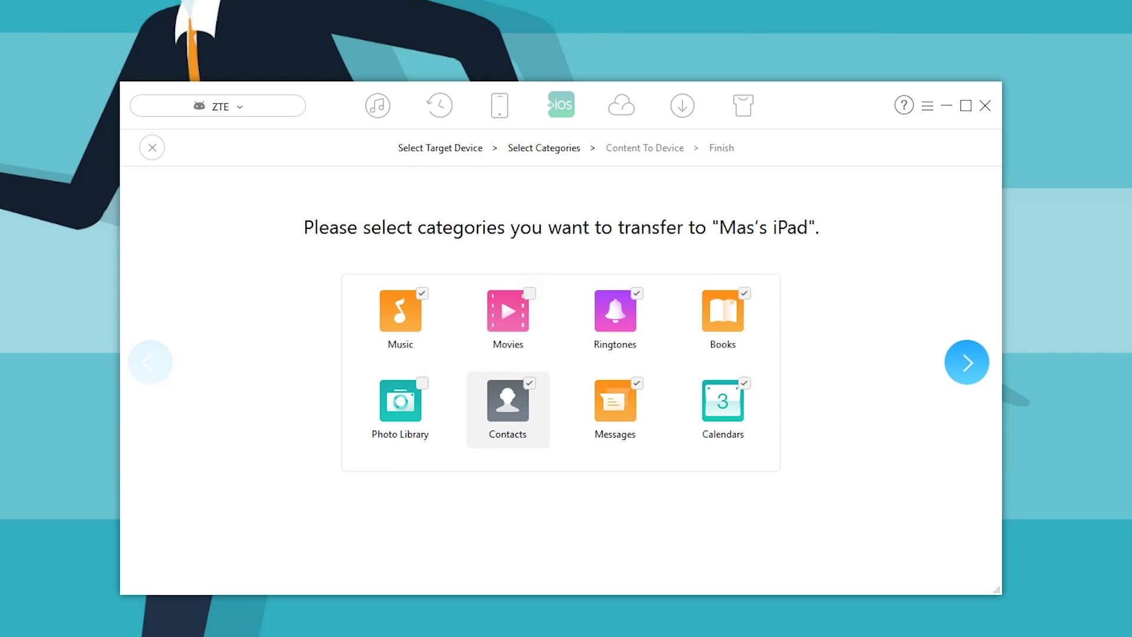
click(530, 383)
click(422, 383)
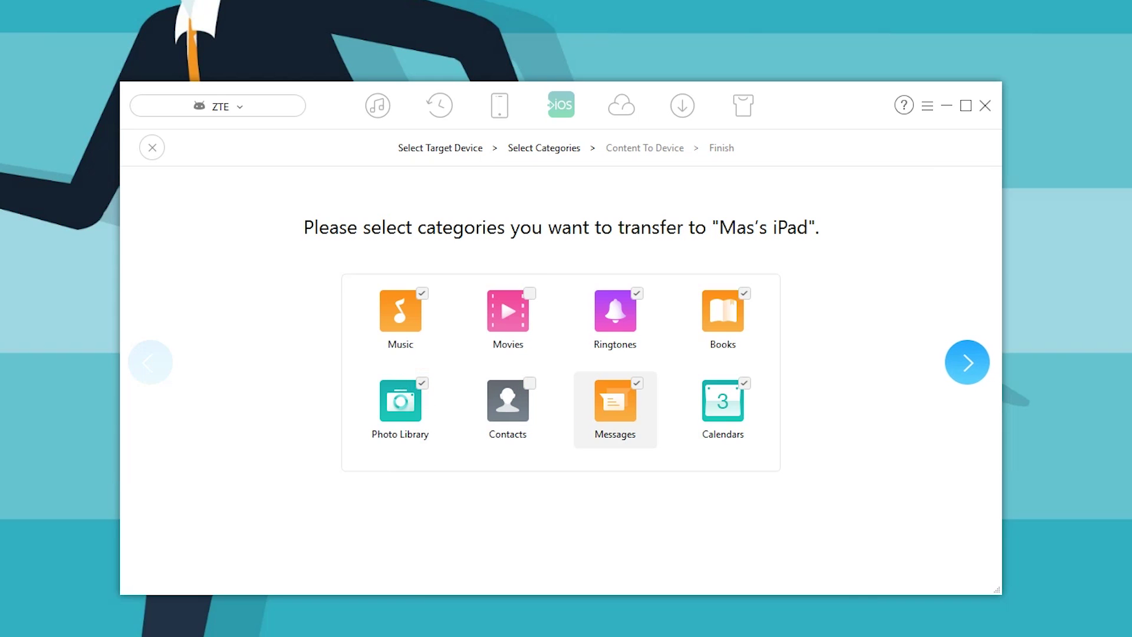
click(637, 384)
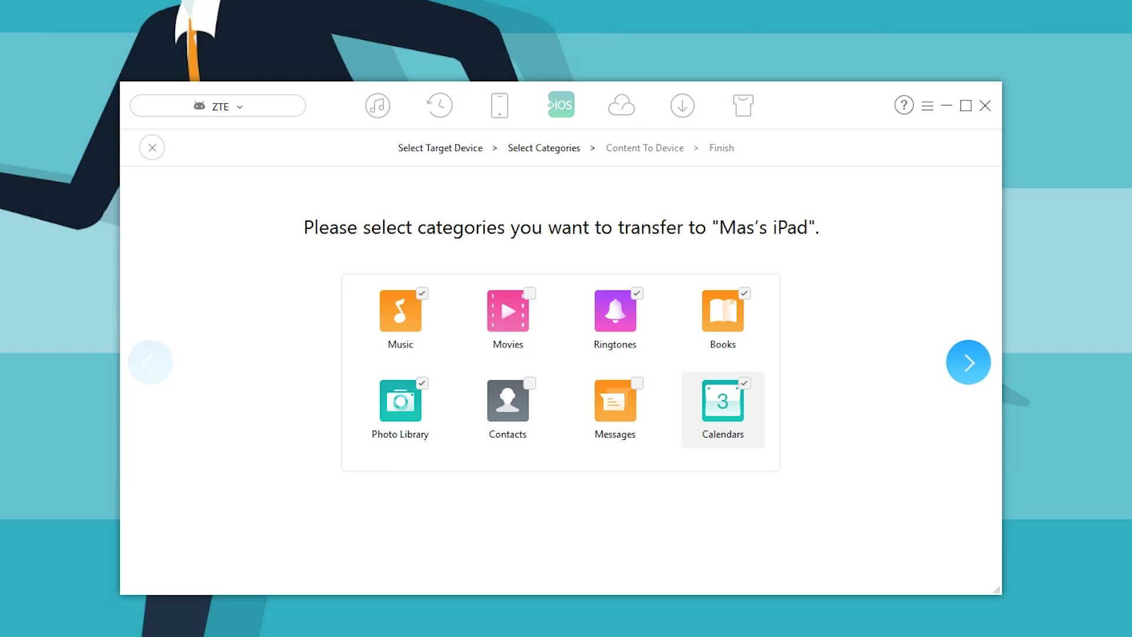
click(961, 353)
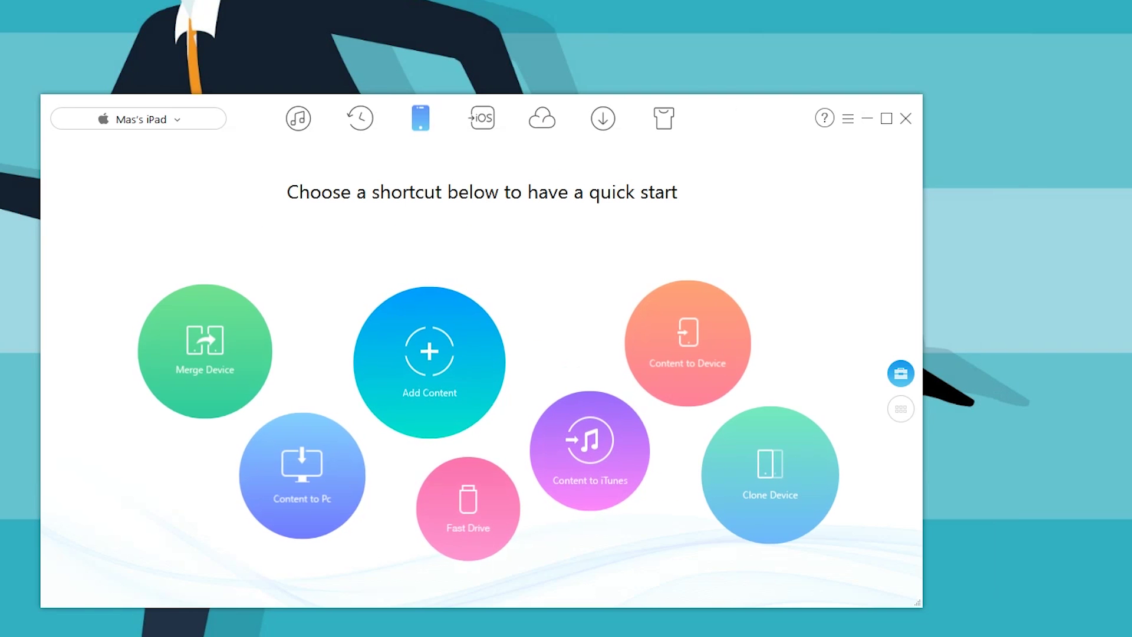
Look at the iCloud manager's Apple ID field and the media downloader's link field, then reach the theme chooser
click(541, 118)
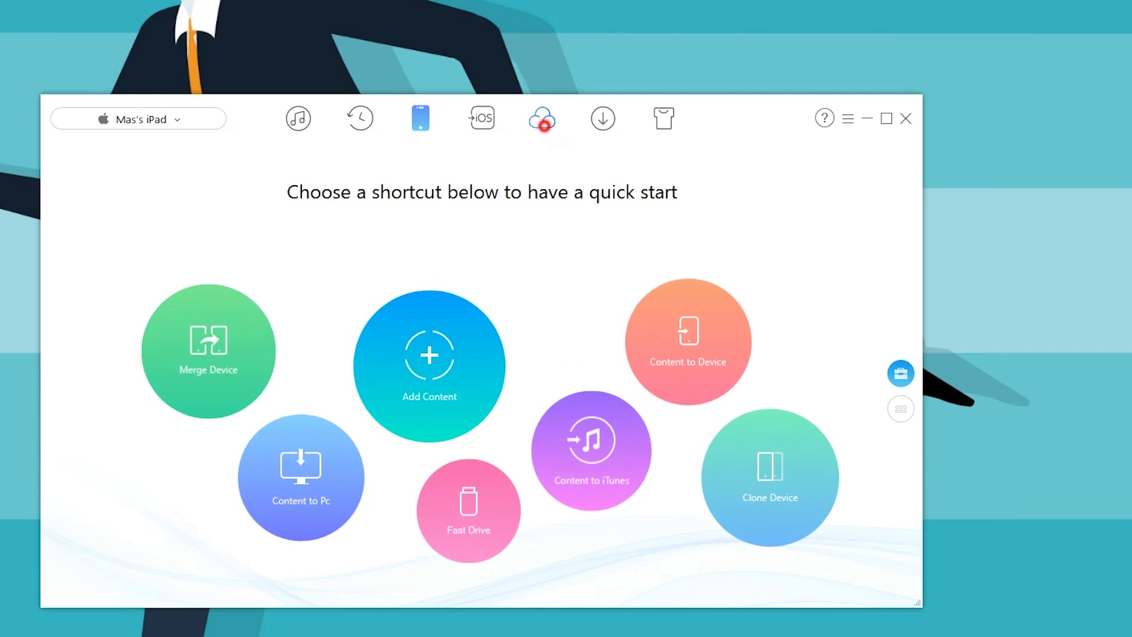
click(508, 287)
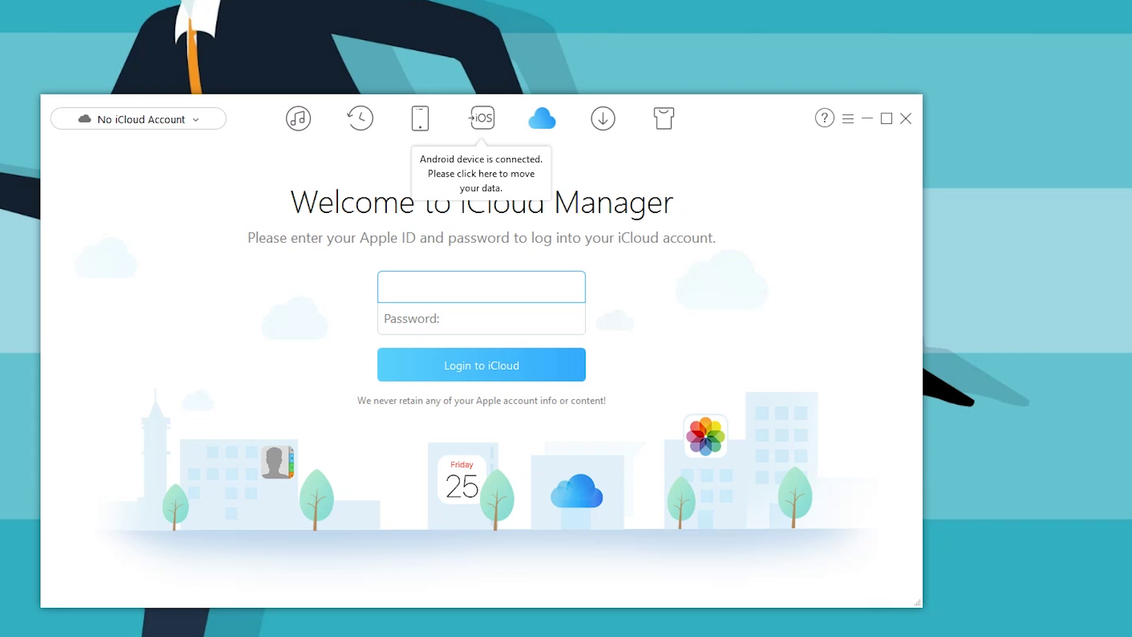
click(602, 118)
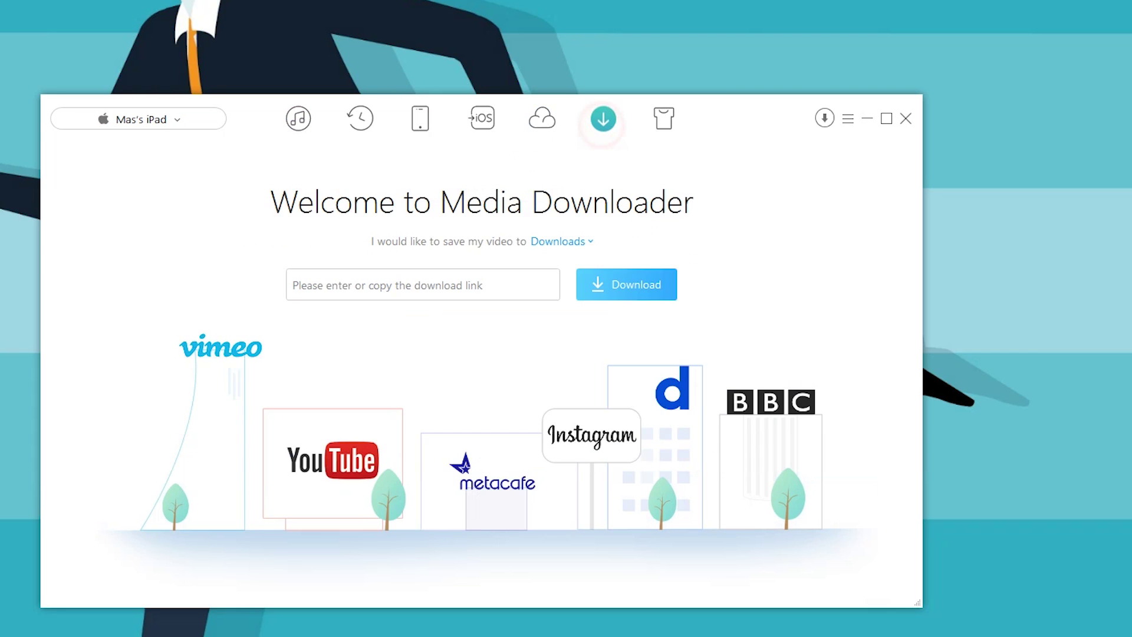
click(429, 281)
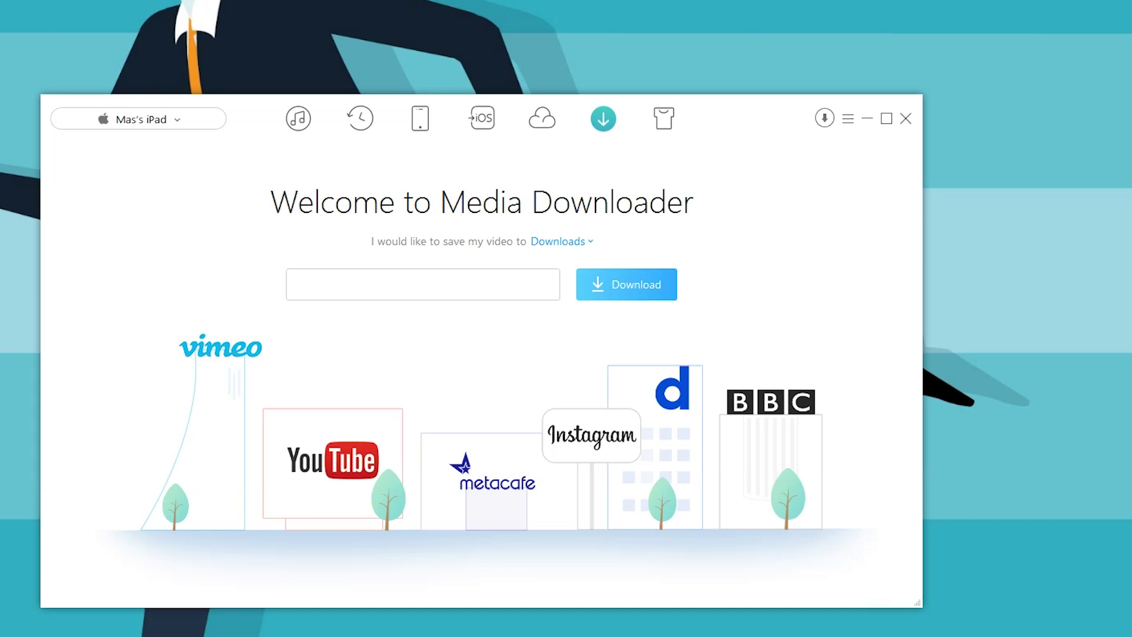
click(663, 118)
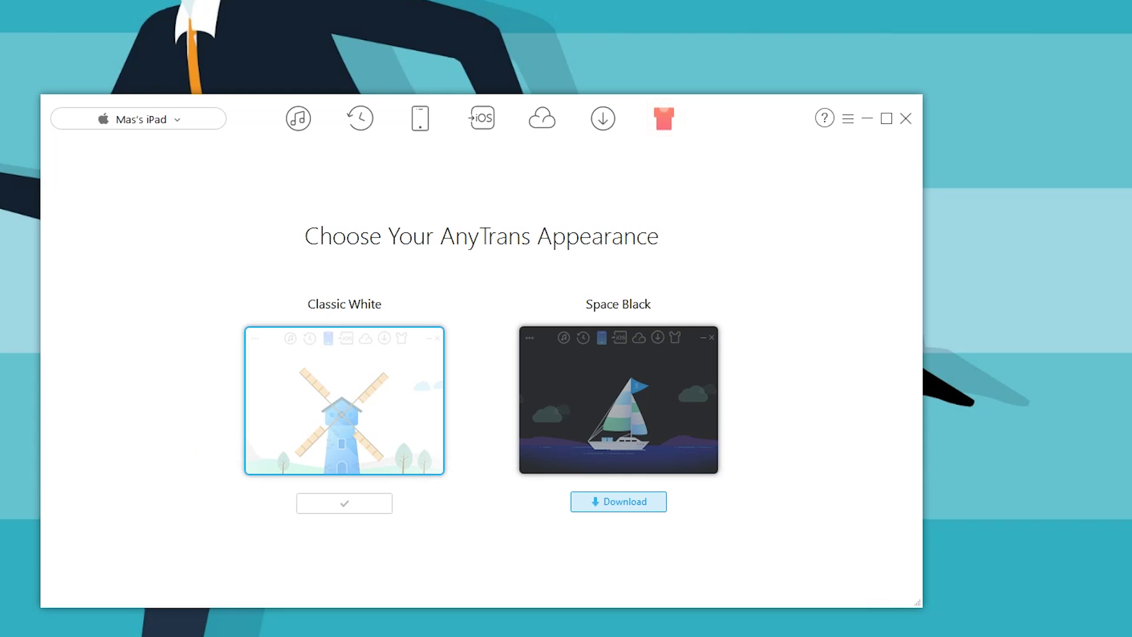
Download the Space Black theme and retry after it fails
click(643, 501)
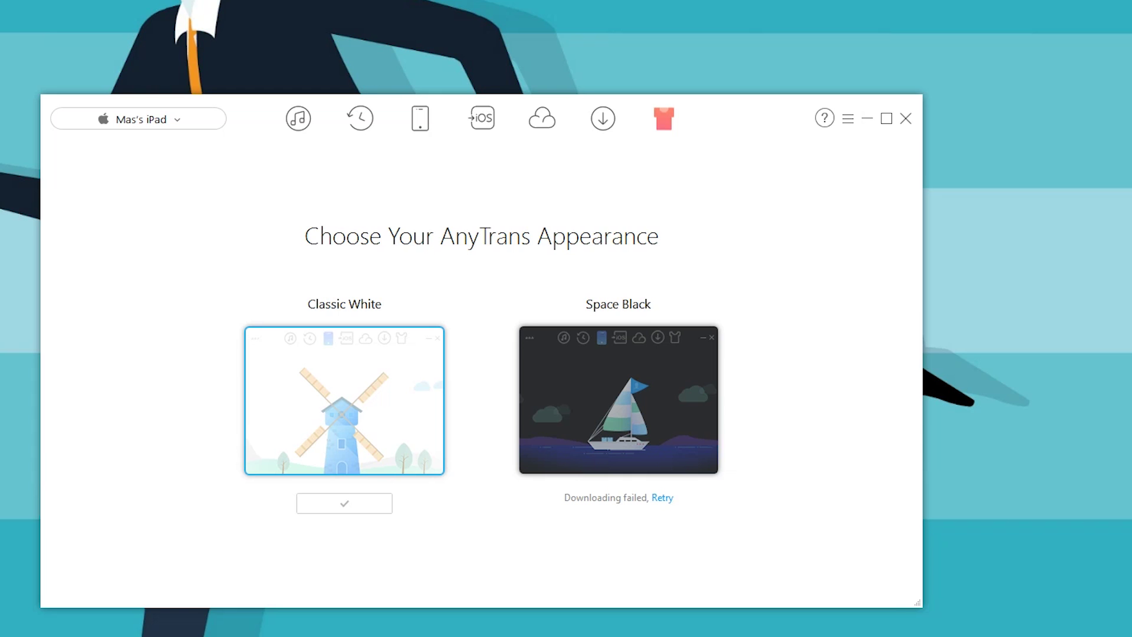
click(662, 497)
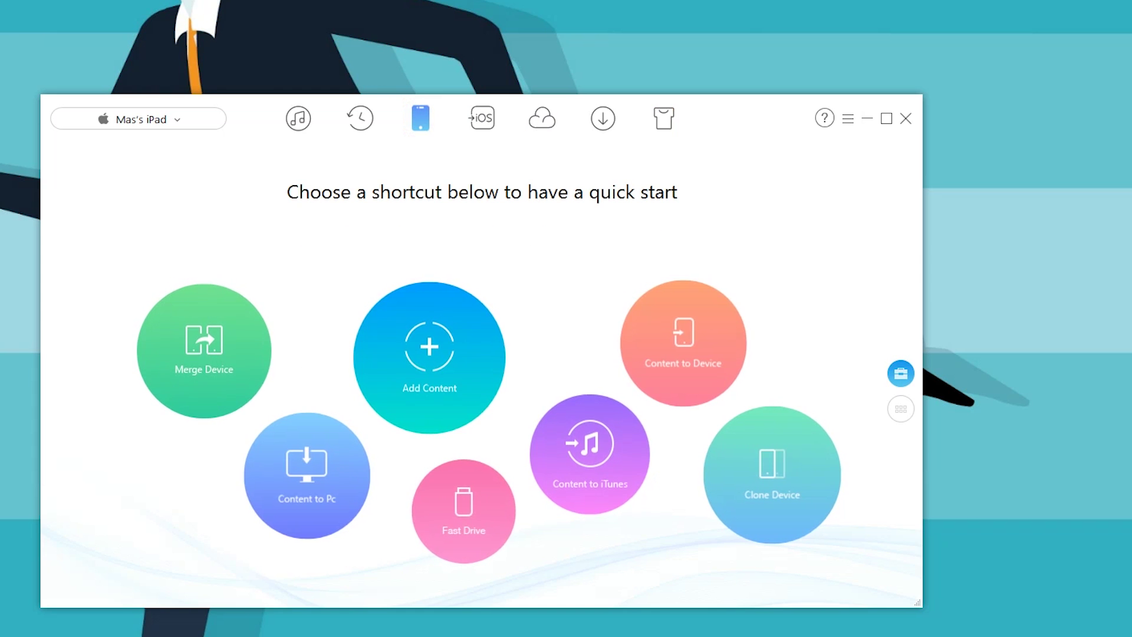
Try Merge Device and Add Content, dismissing the two-device warning and cancelling the file picker
click(200, 384)
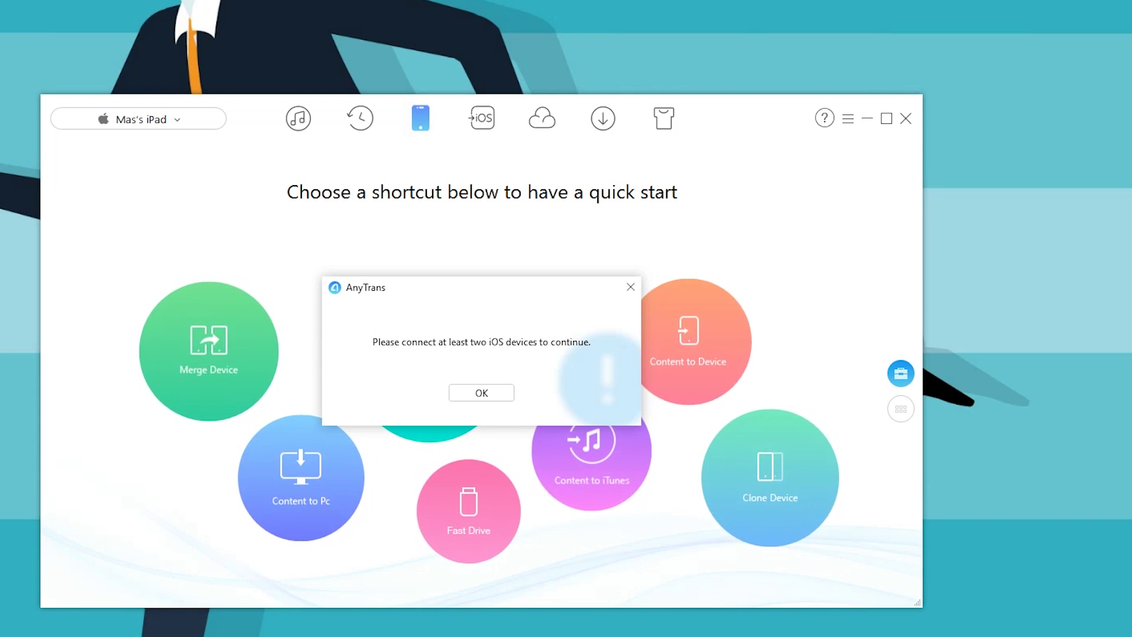
key(Return)
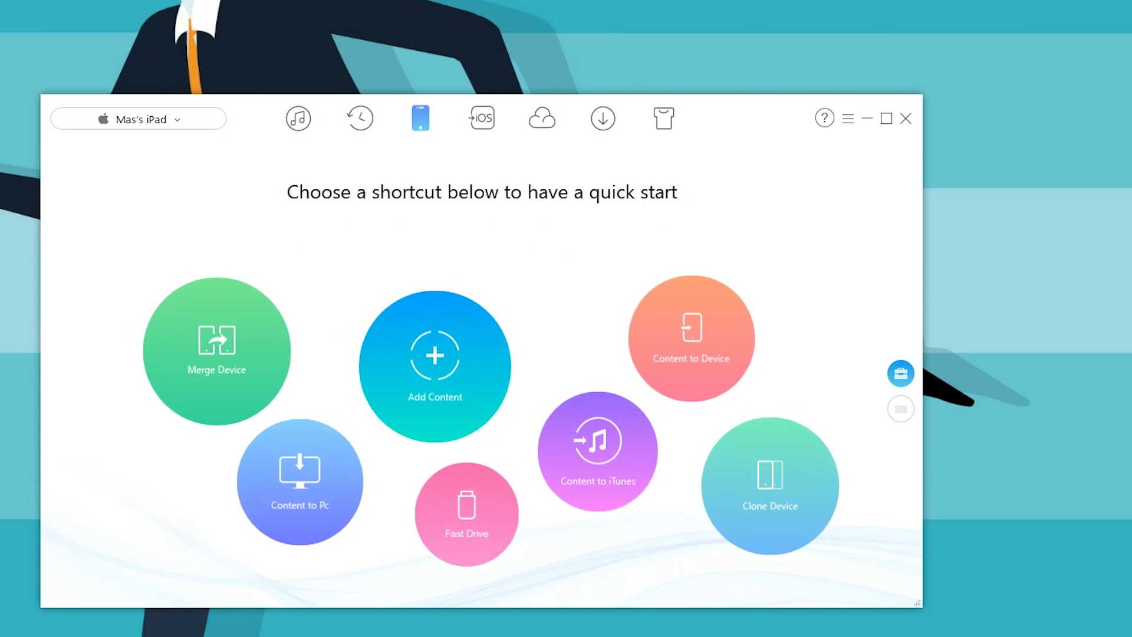
click(425, 366)
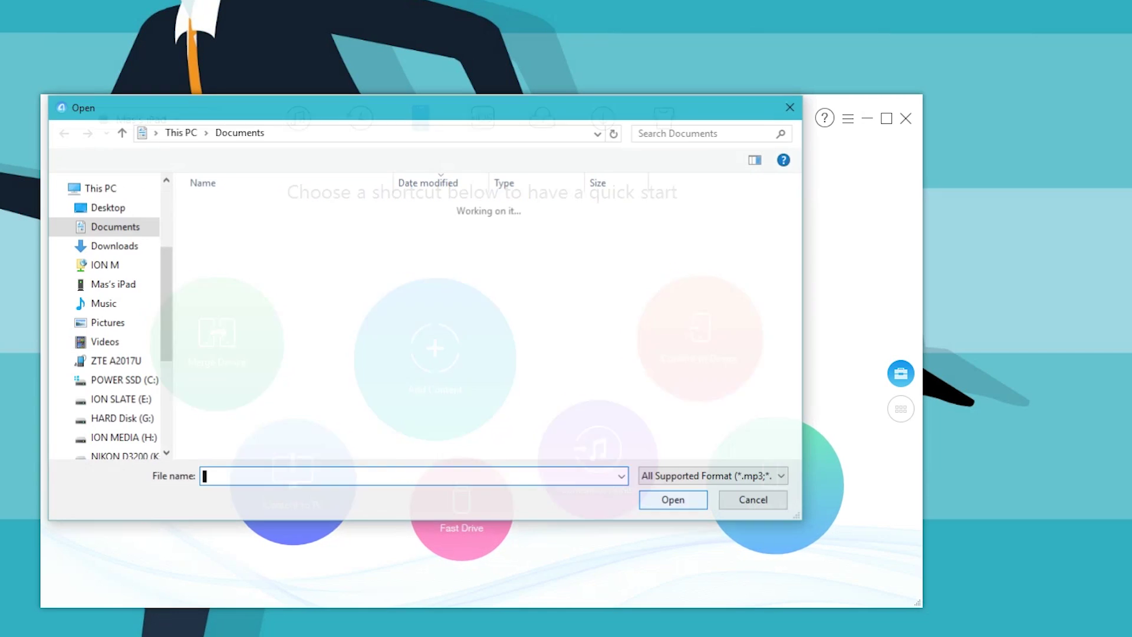
scroll(236, 377, up, 3)
scroll(103, 316, down, 3)
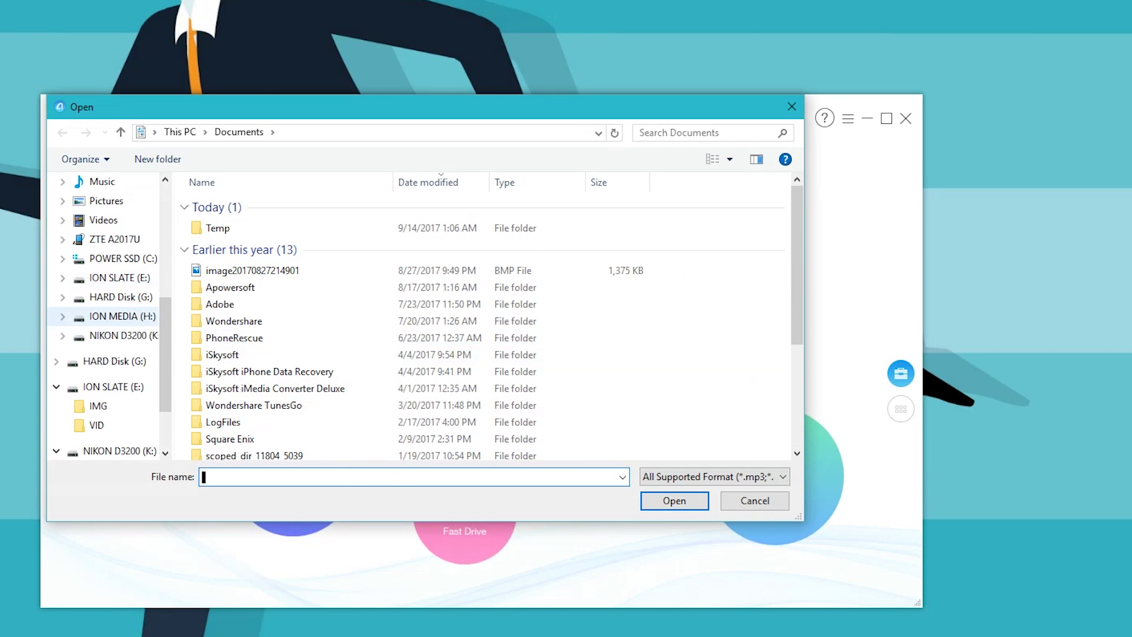
scroll(413, 330, down, 3)
scroll(413, 330, up, 2)
scroll(413, 330, up, 3)
scroll(103, 316, up, 2)
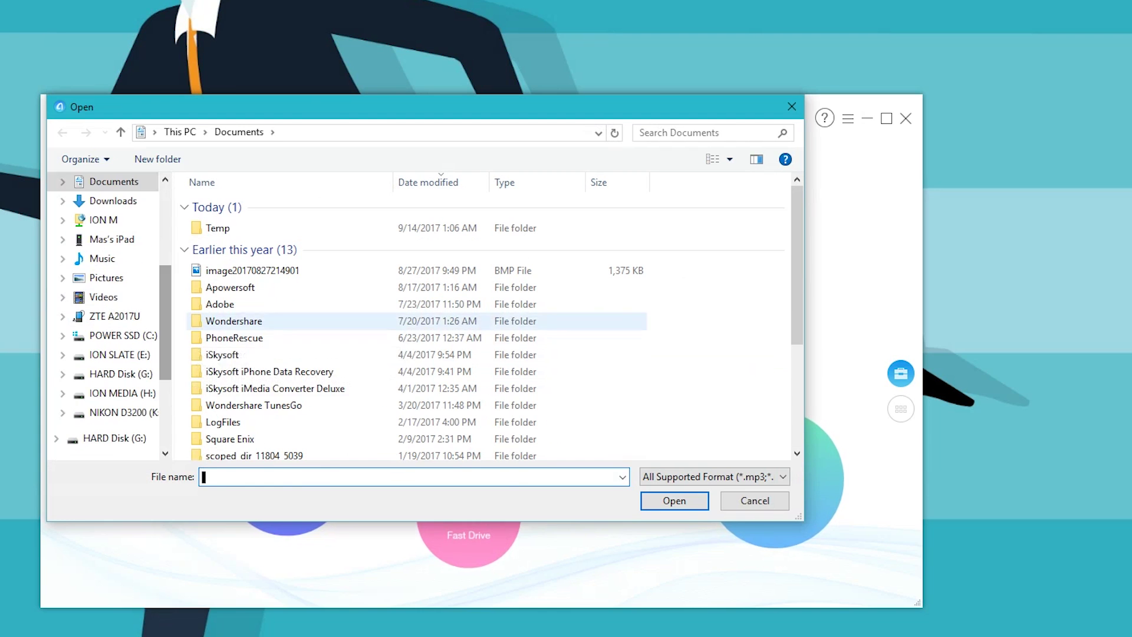
key(Escape)
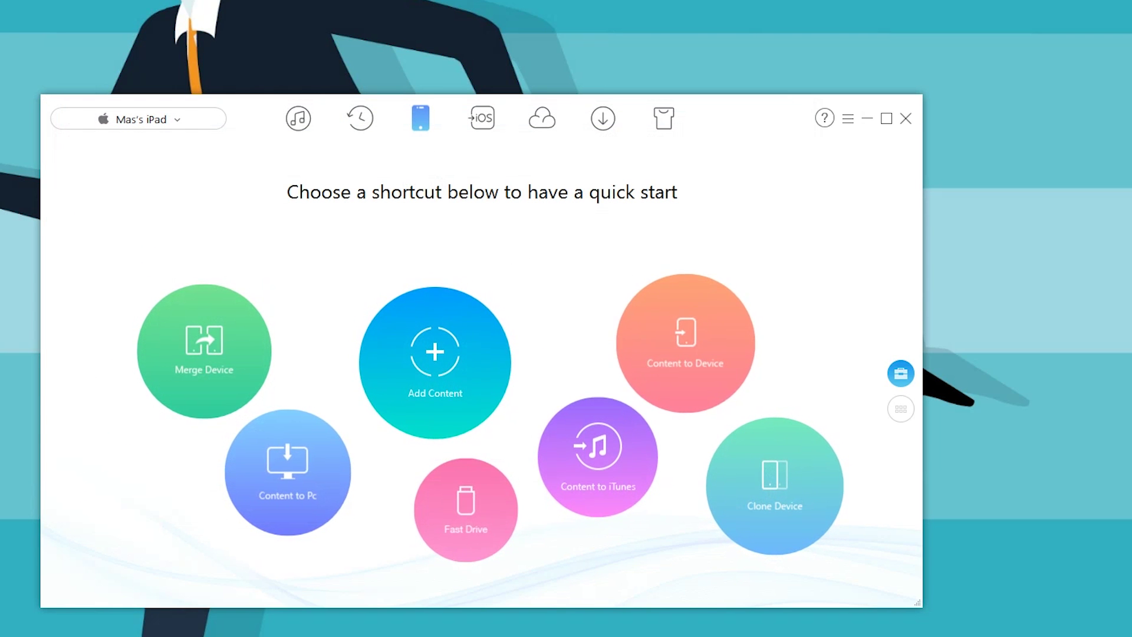
Check the connected-devices list, then view the iPad's empty Fast Drive with 7.10 GB free
click(189, 119)
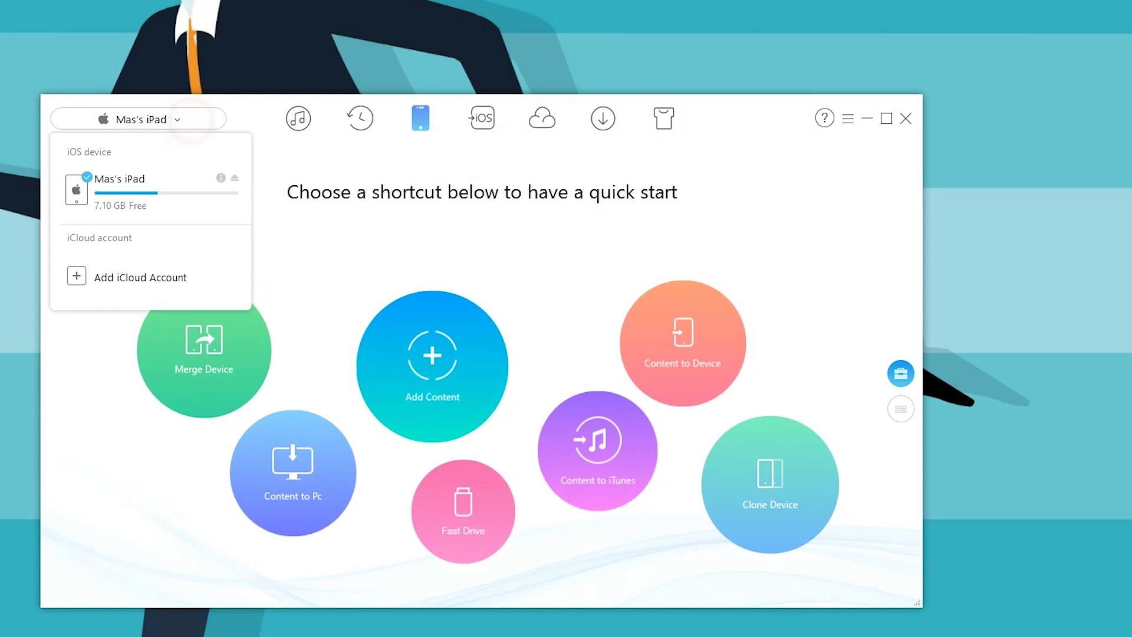
click(195, 112)
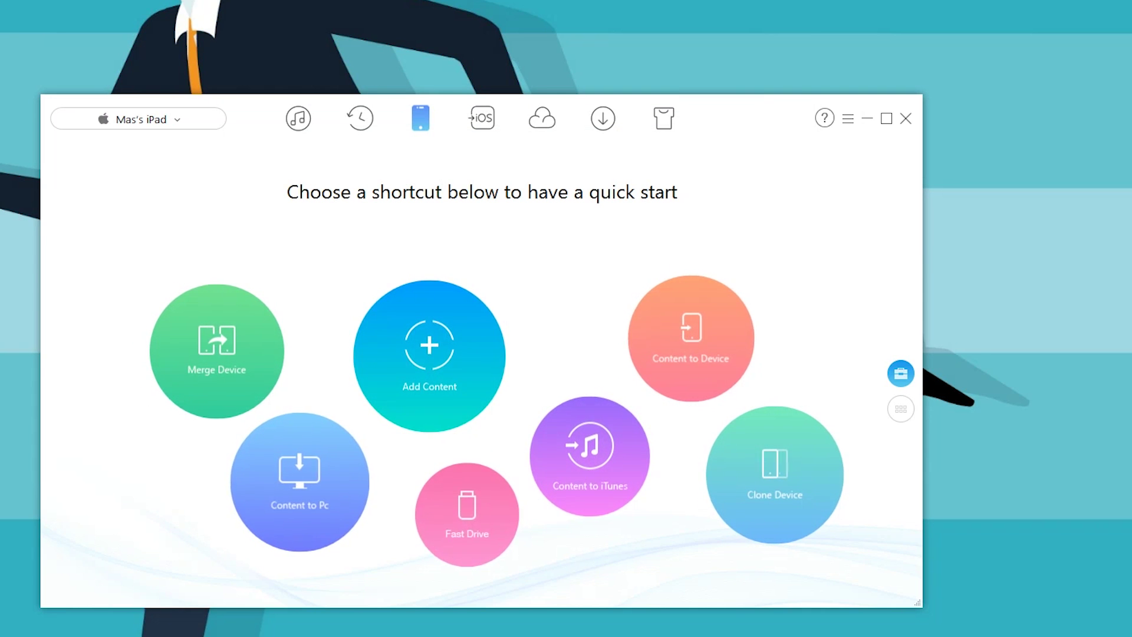
click(464, 511)
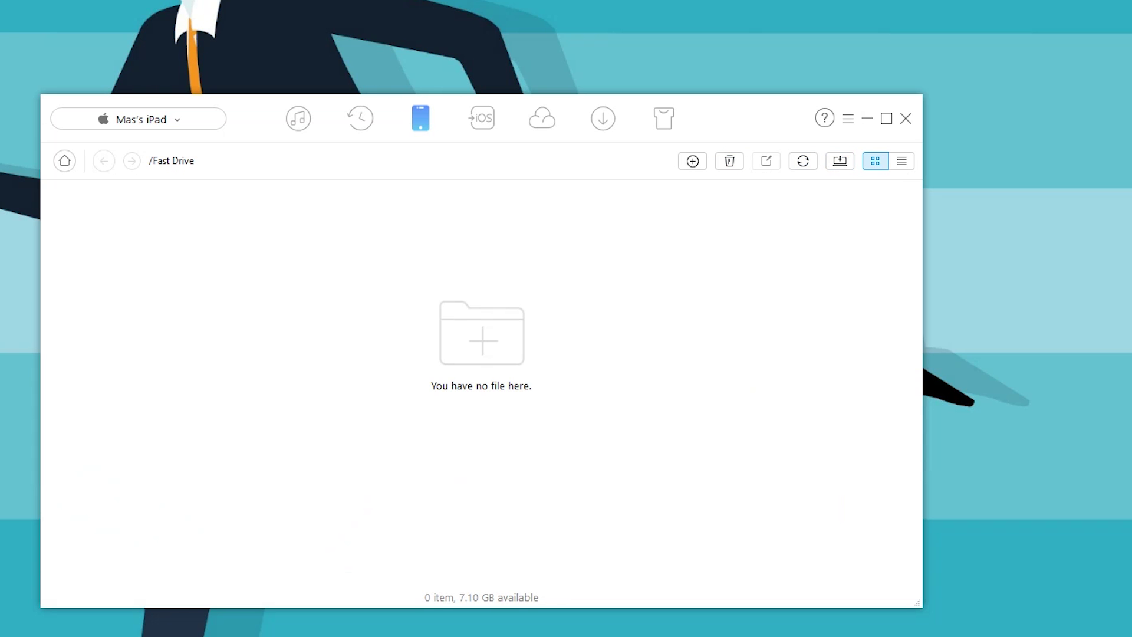
Go Home from Fast Drive and bring up the iPad's content category grid
click(64, 160)
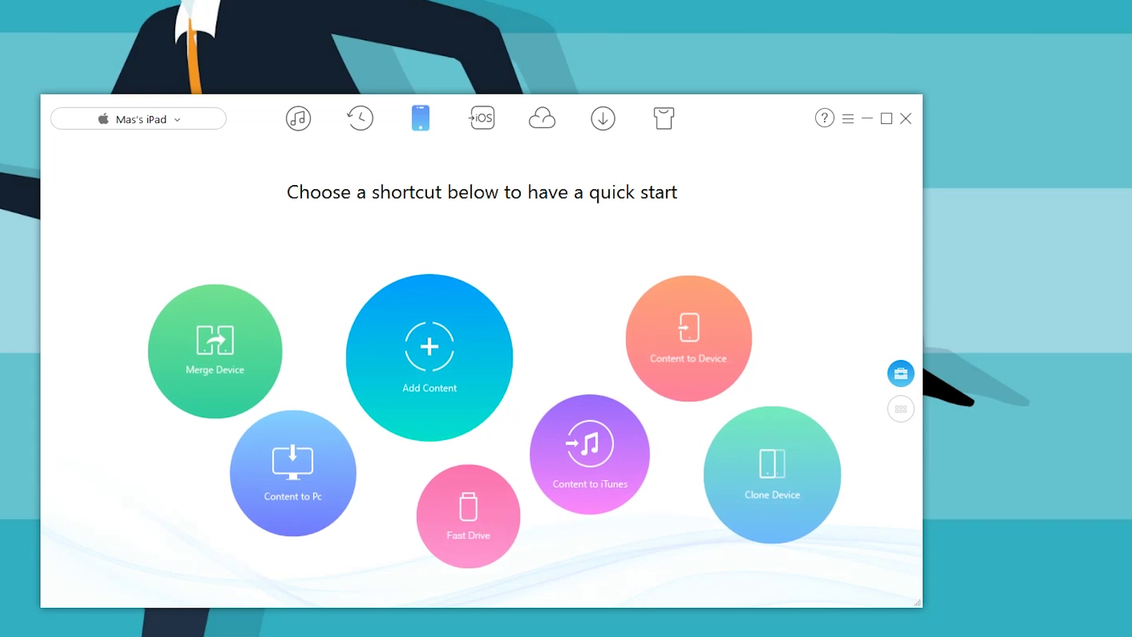
click(901, 409)
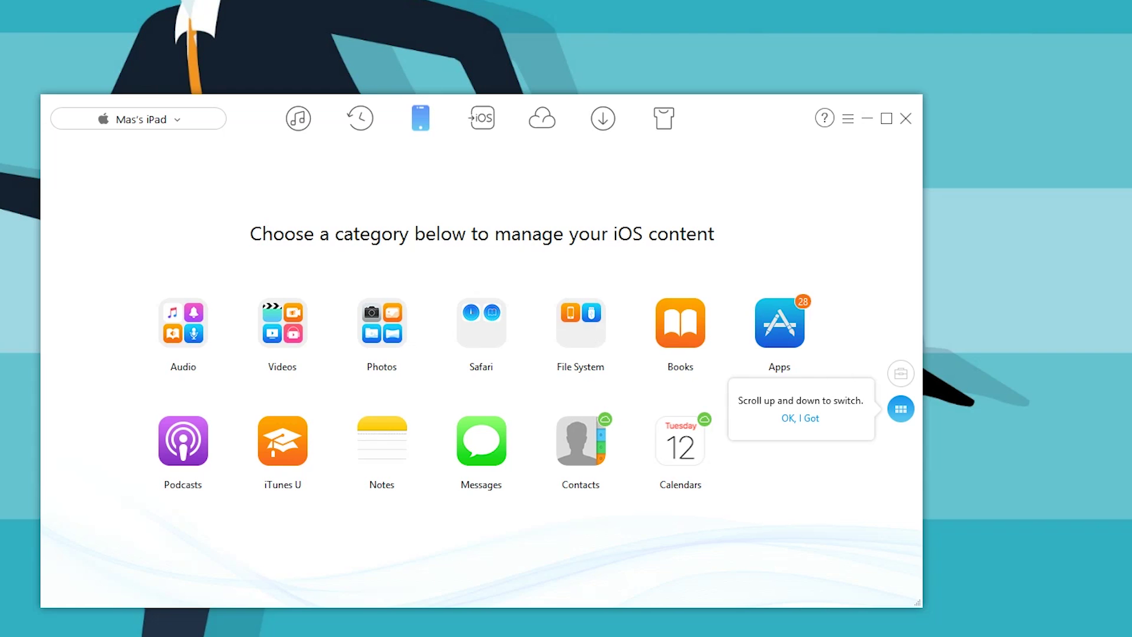
Dismiss the tip, browse File System > Storage, then return and collapse File System
click(778, 475)
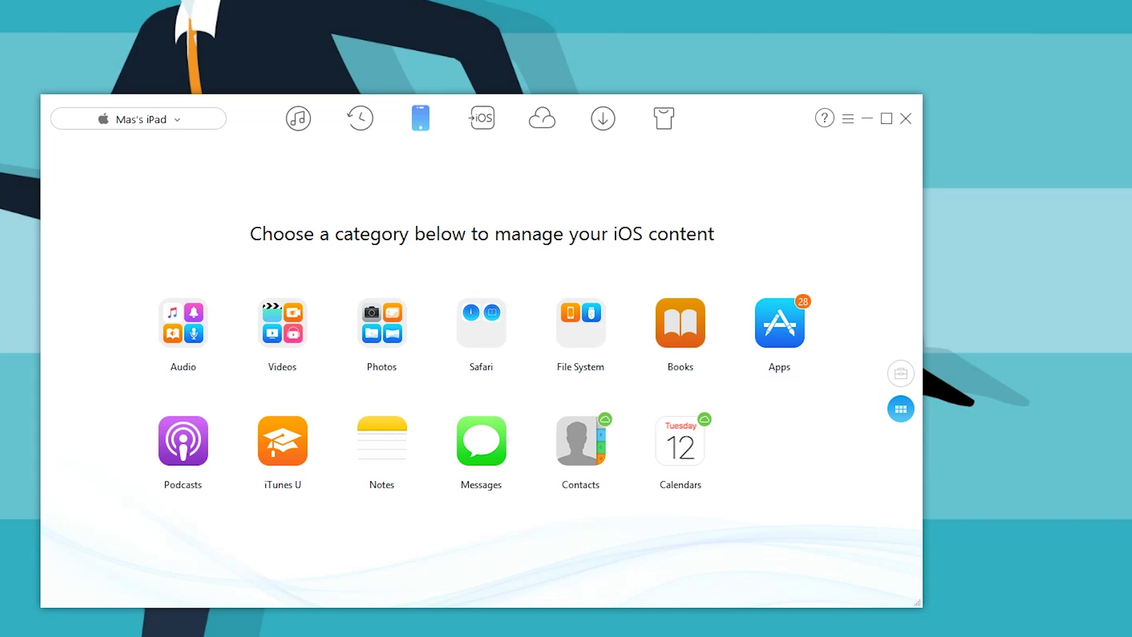
click(580, 323)
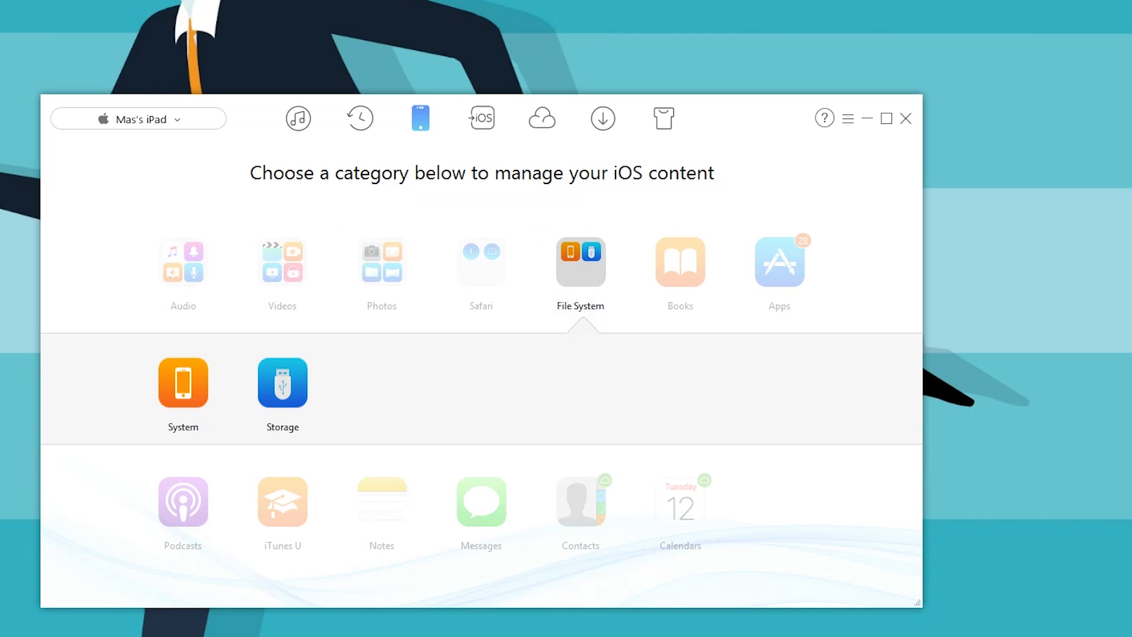
click(269, 391)
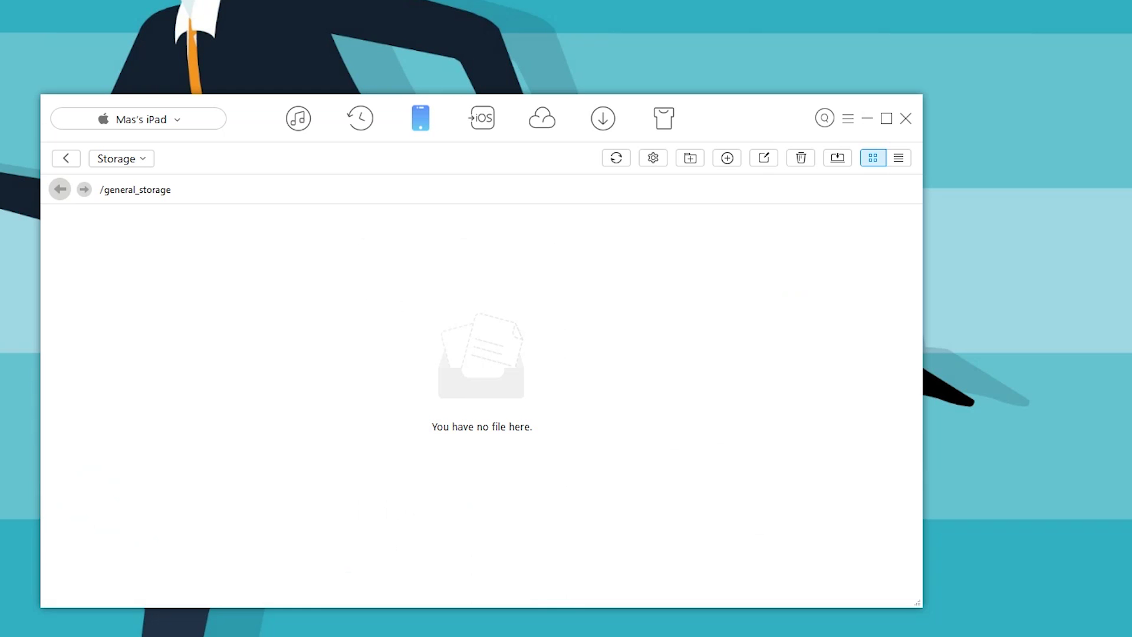
click(66, 158)
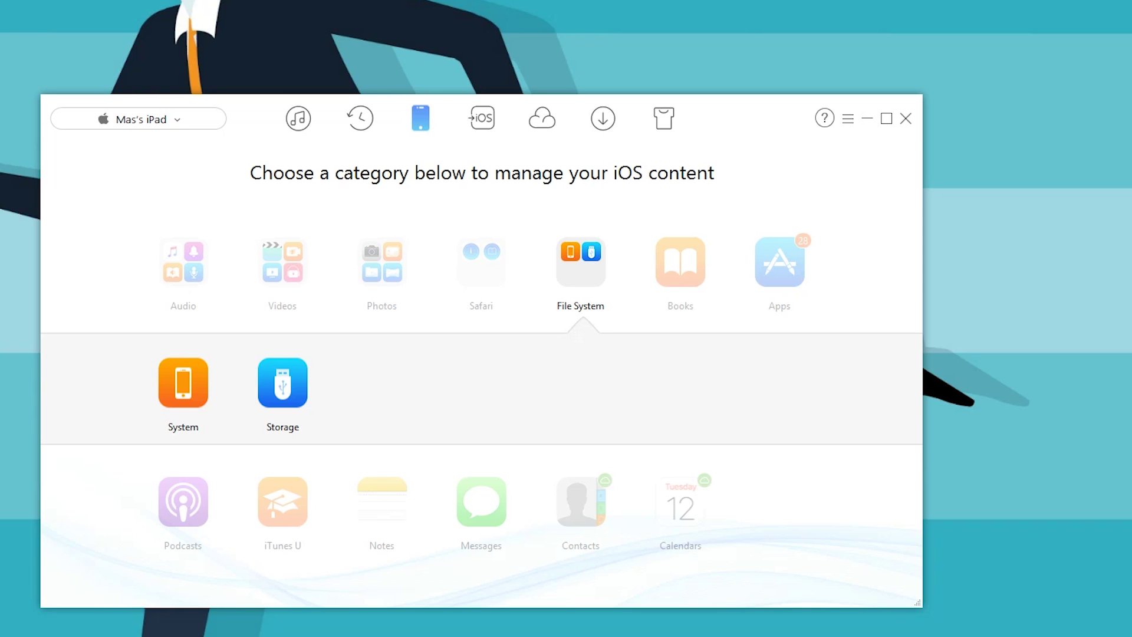
click(585, 283)
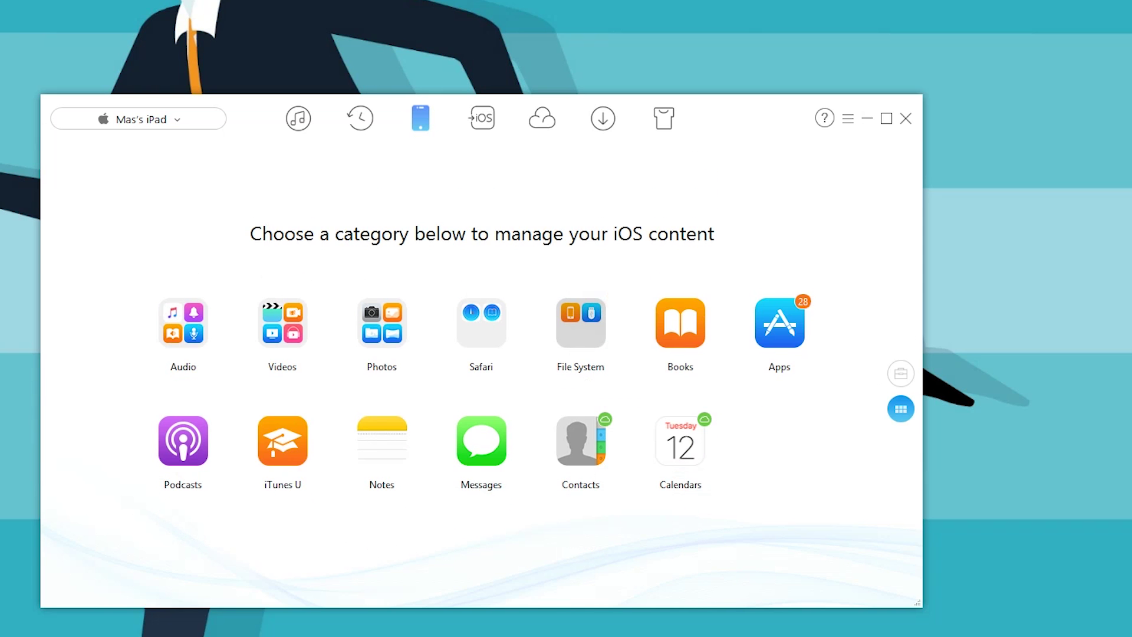